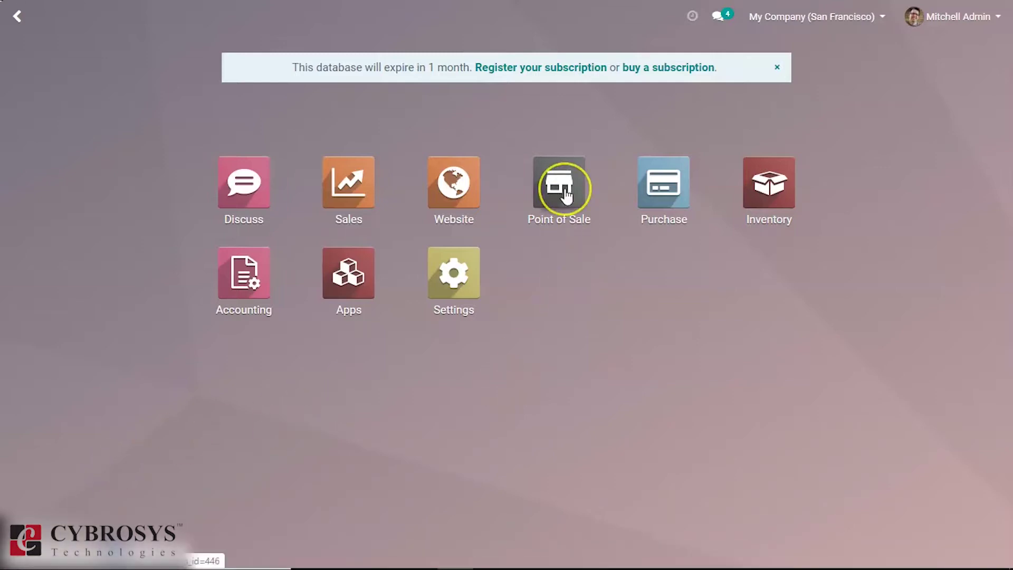
# - Open the Point of Sale app to show the Shop point of sale dashboard
pyautogui.click(565, 188)
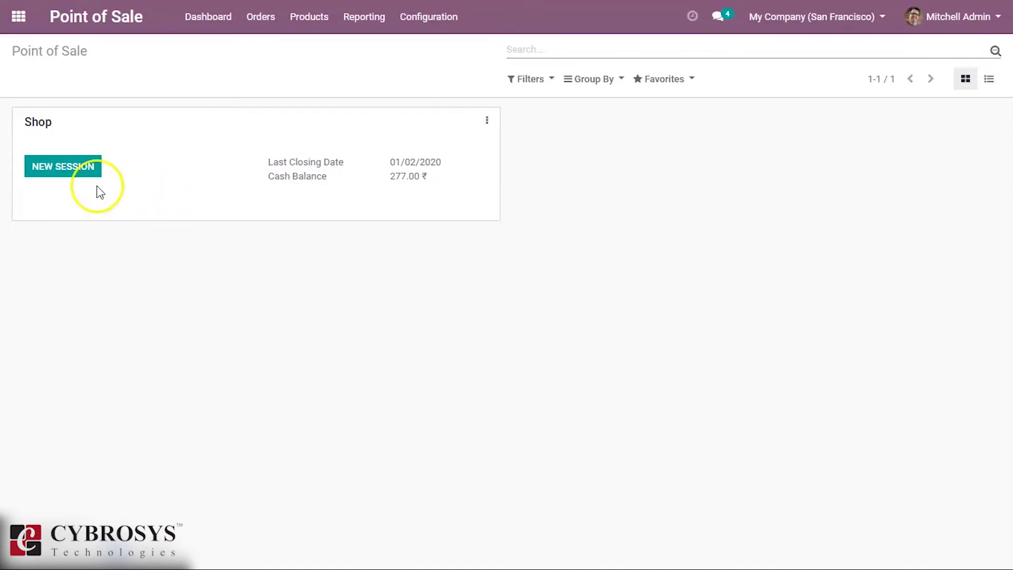
# - Start a Shop session, take 305.00 in cash for the office chairs, and leave the register
pyautogui.click(53, 170)
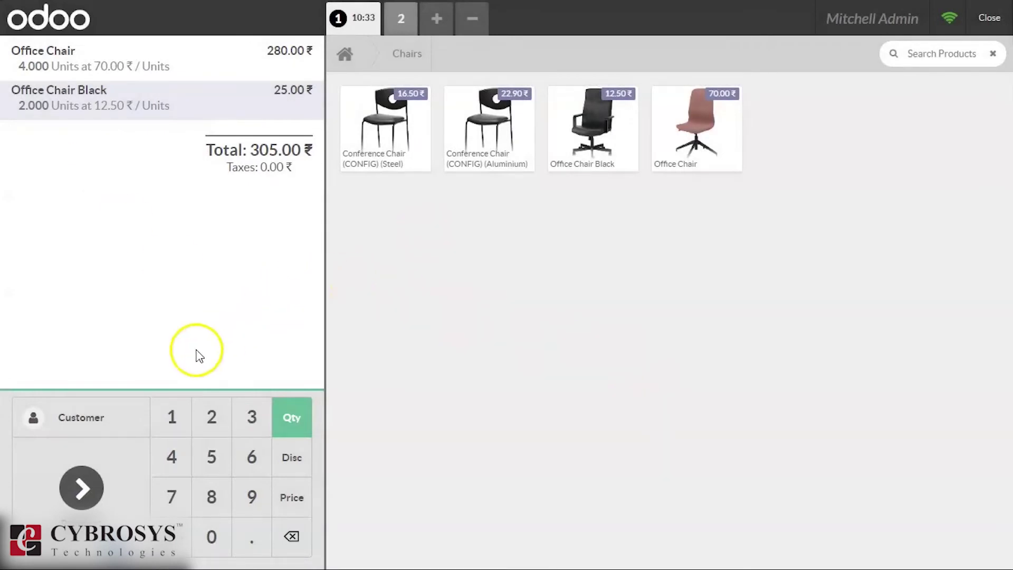
pyautogui.click(82, 487)
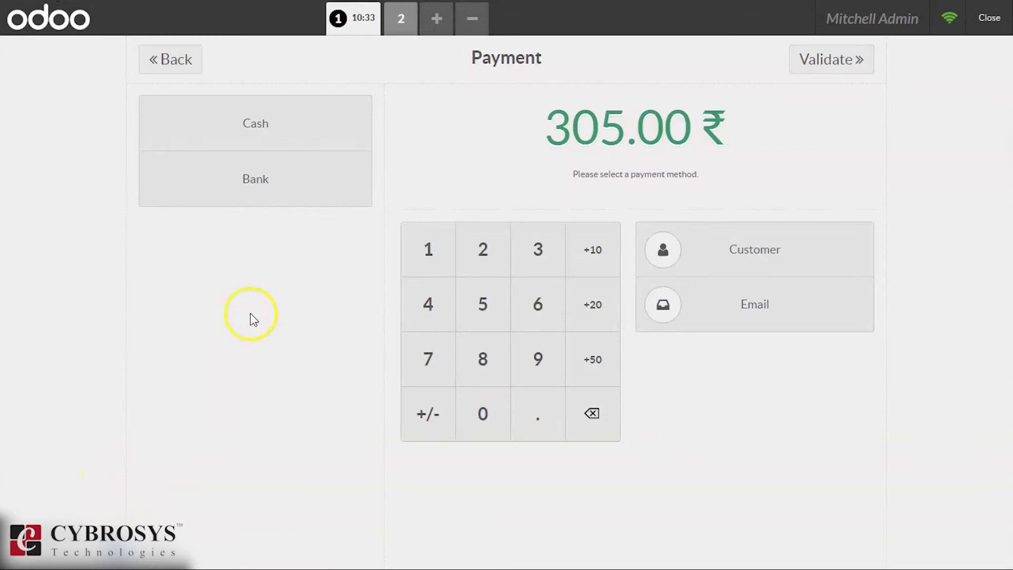
pyautogui.click(295, 141)
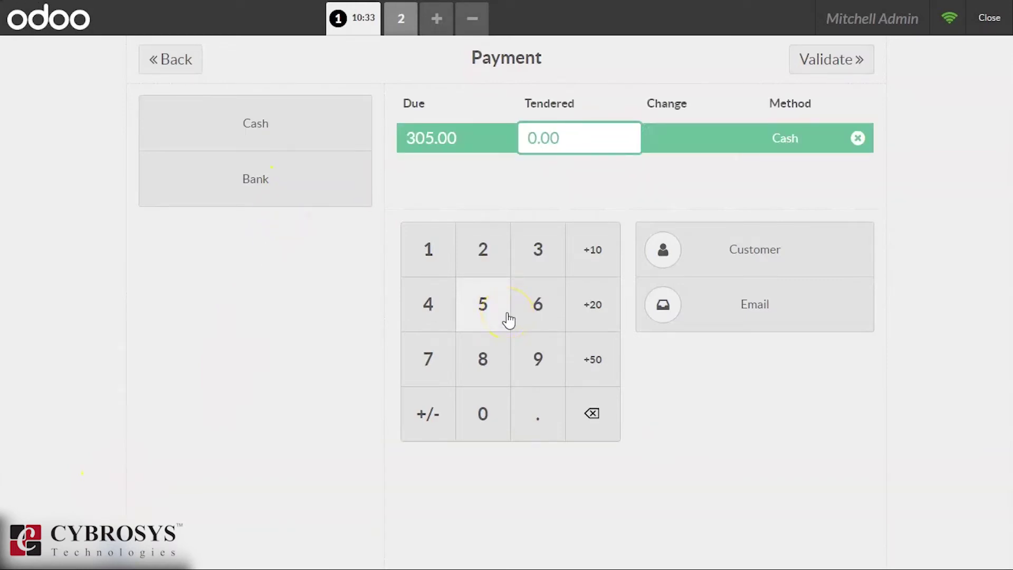
pyautogui.press('Return')
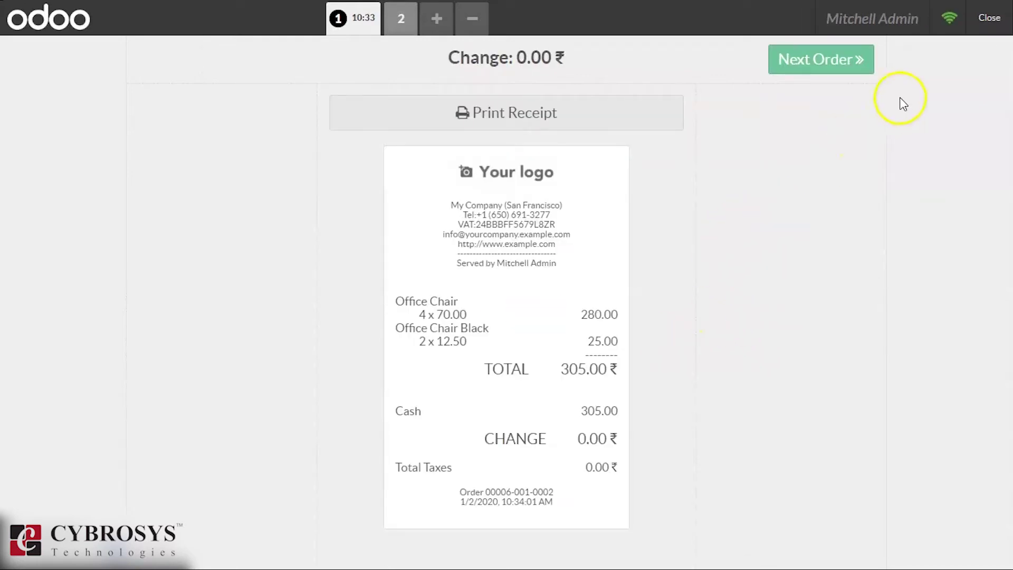
pyautogui.click(982, 18)
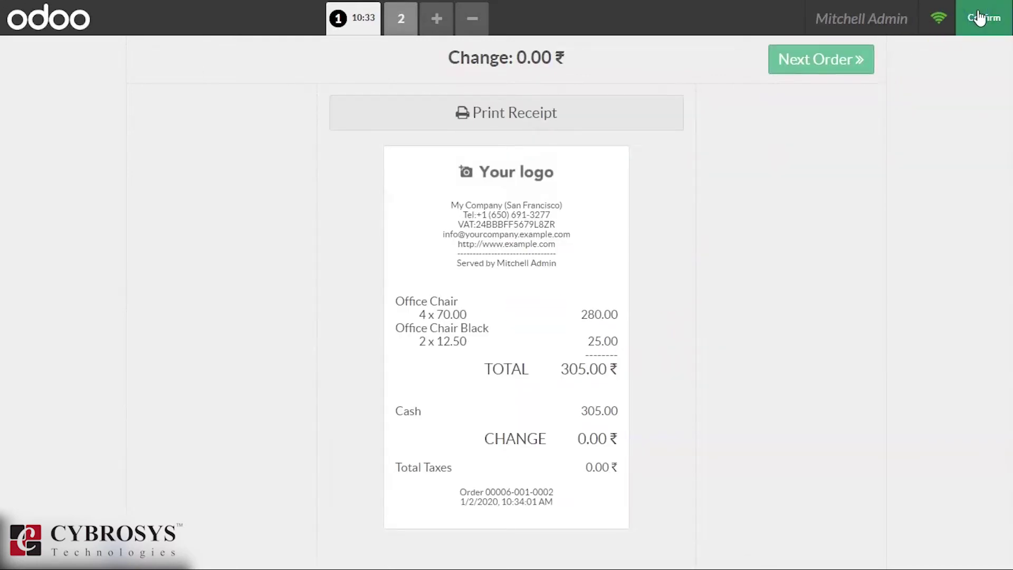
pyautogui.click(979, 18)
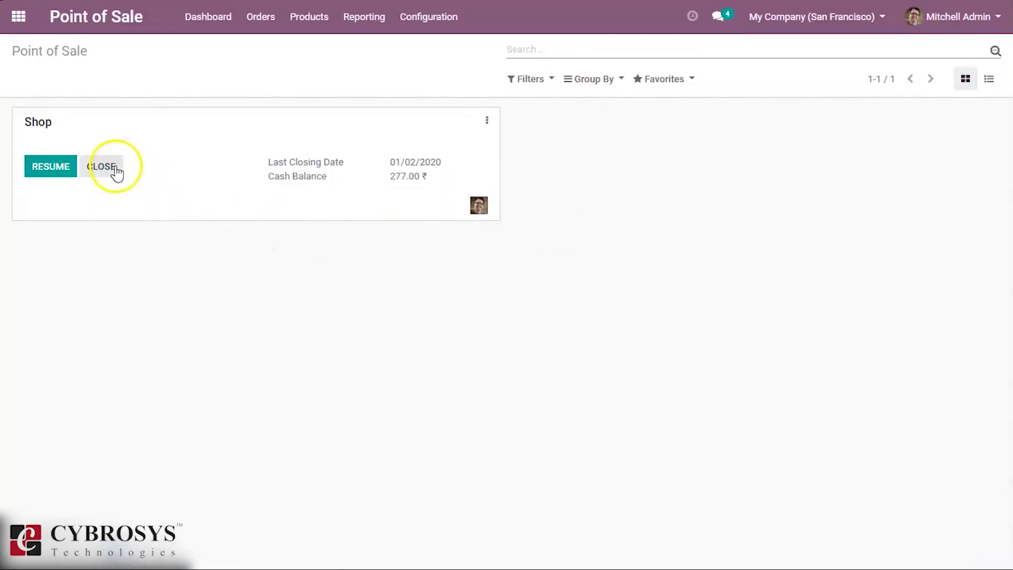
# - Close Shop session POS/00007 and post its journal entry POSS/2020/0004
pyautogui.click(116, 169)
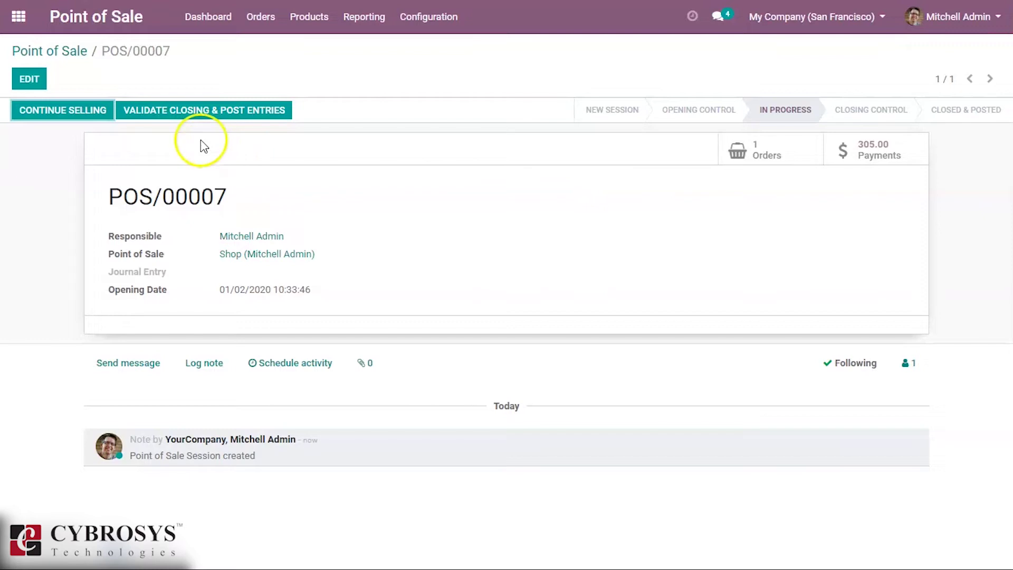
pyautogui.click(210, 118)
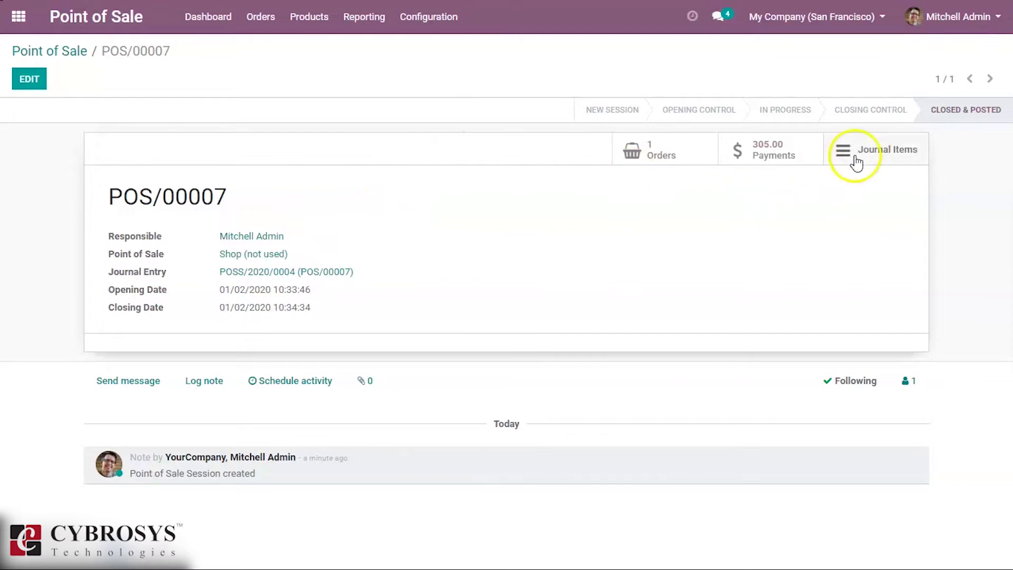
# - Check POS/00007's journal items, then return via breadcrumbs to the Shop dashboard
pyautogui.click(853, 159)
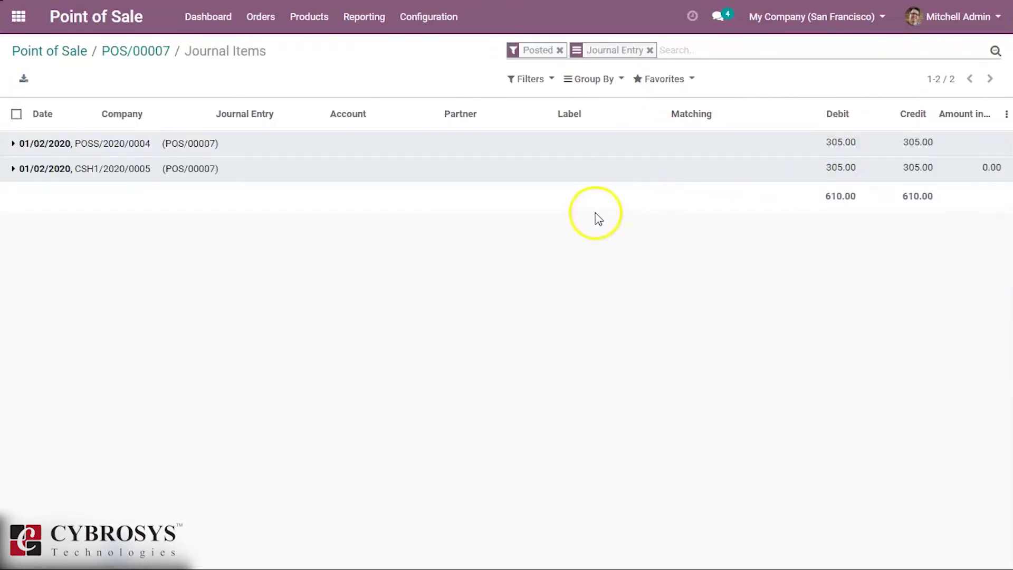
pyautogui.click(132, 51)
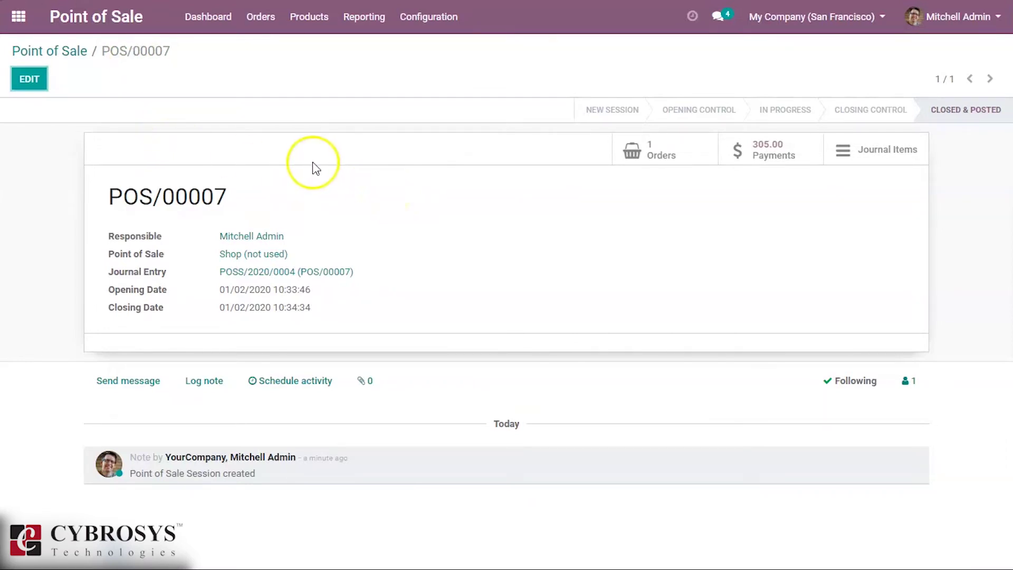
pyautogui.click(54, 49)
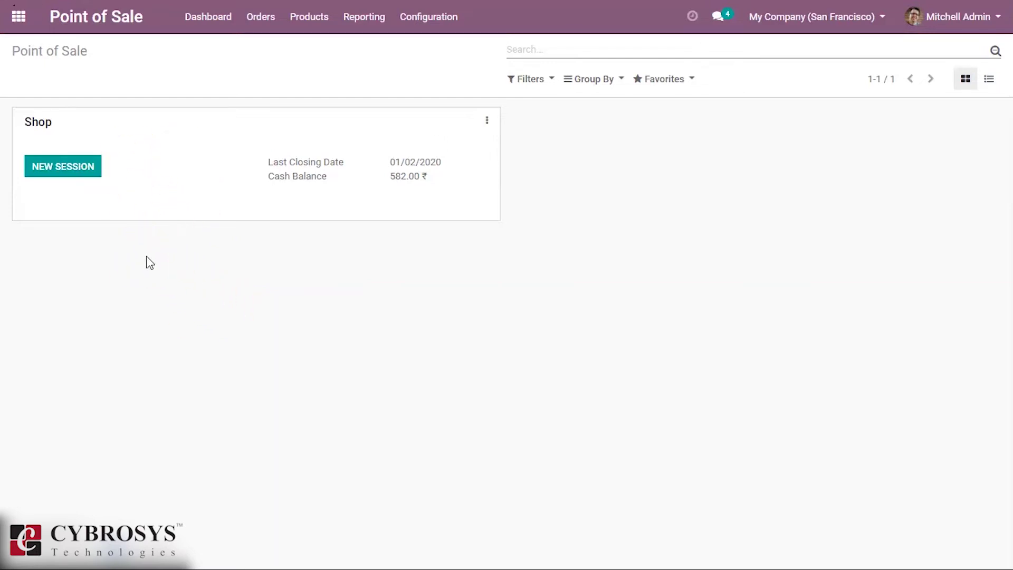
# - Start a new Shop session, delete the conference-chair order lines, and leave the register
pyautogui.click(47, 172)
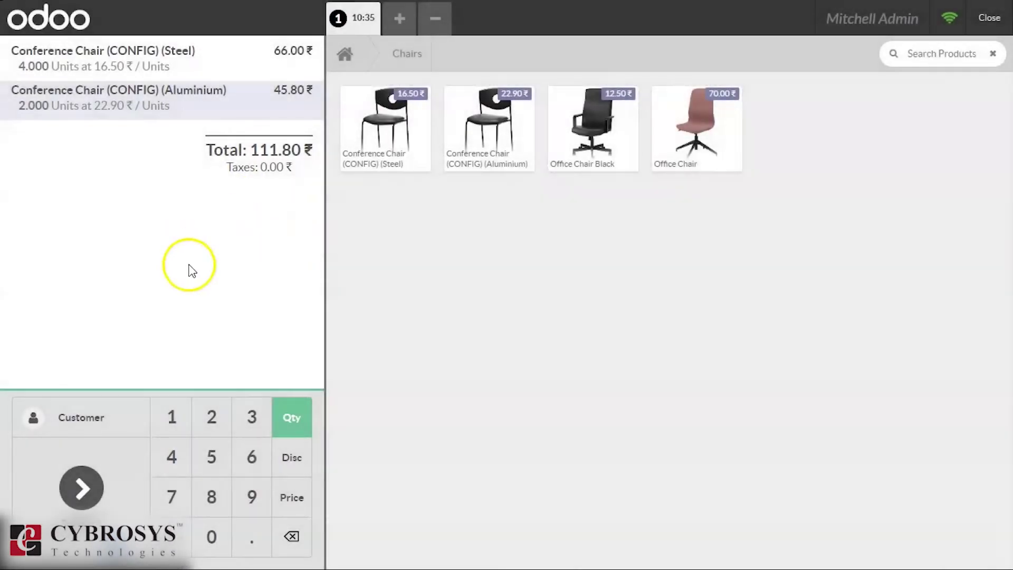
pyautogui.click(296, 534)
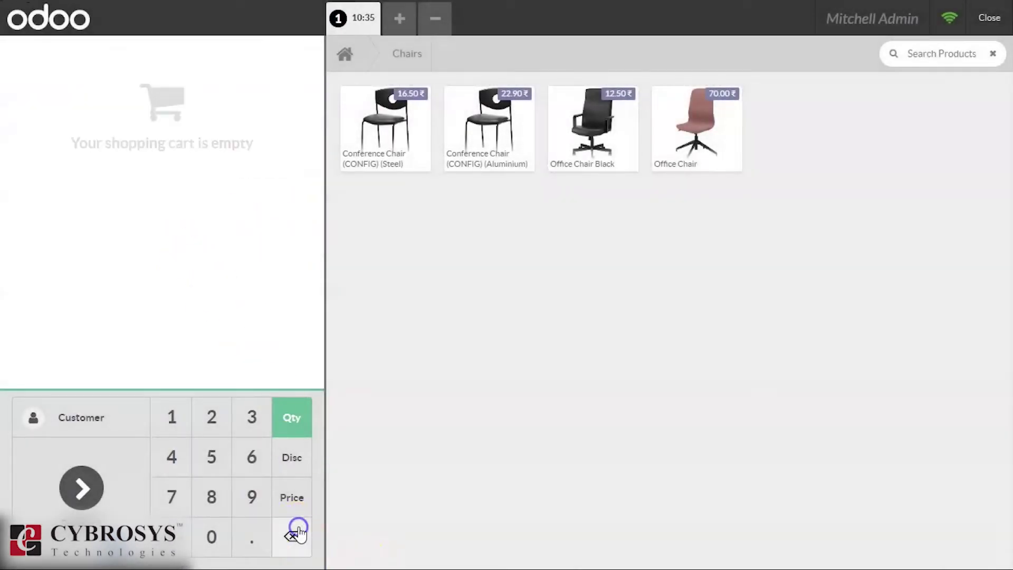
pyautogui.click(298, 532)
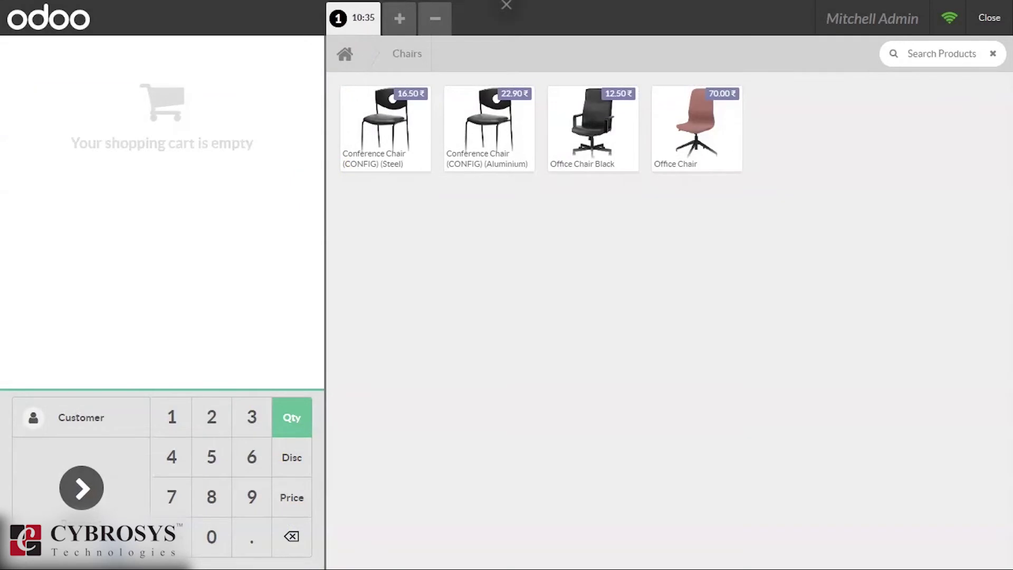
pyautogui.click(989, 27)
pyautogui.click(987, 23)
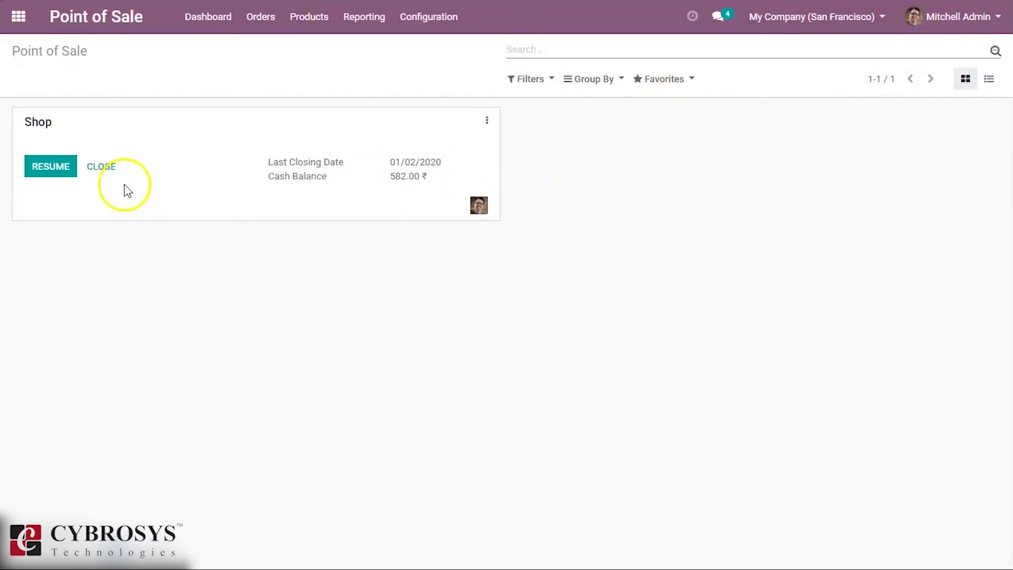
# - Close and post empty session POS/00008, then return to the Point of Sale dashboard
pyautogui.click(105, 168)
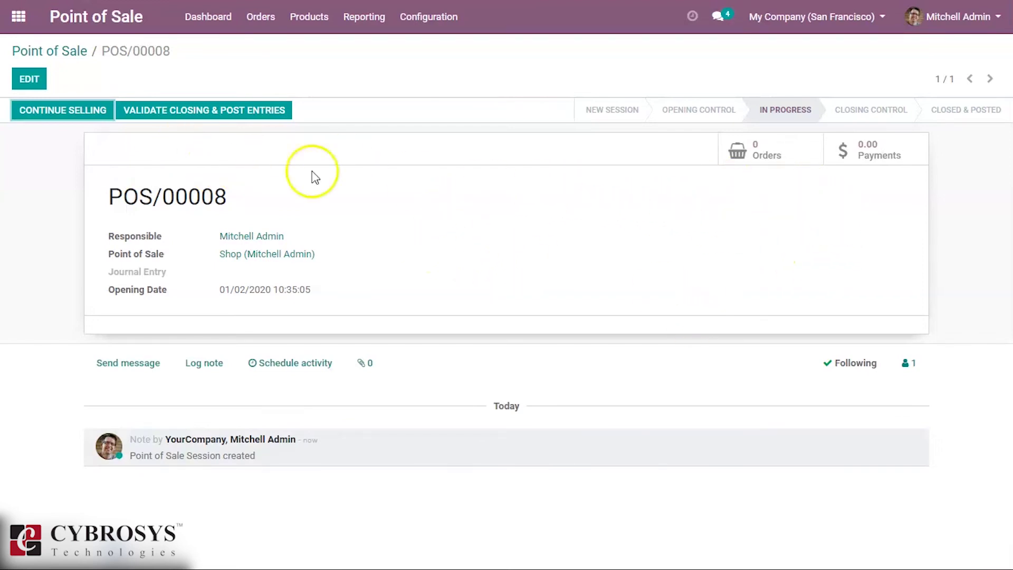
pyautogui.click(201, 111)
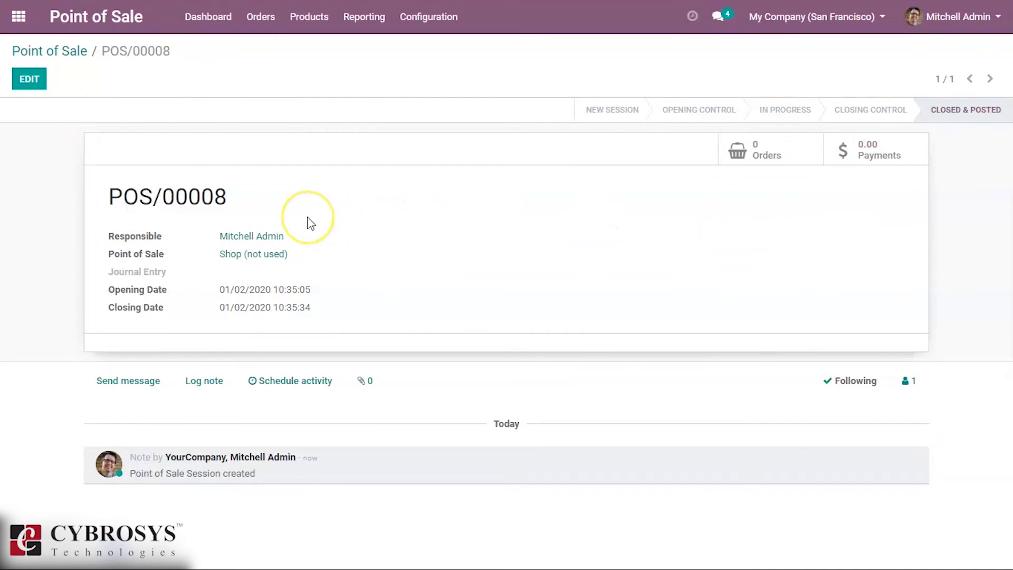
pyautogui.click(61, 50)
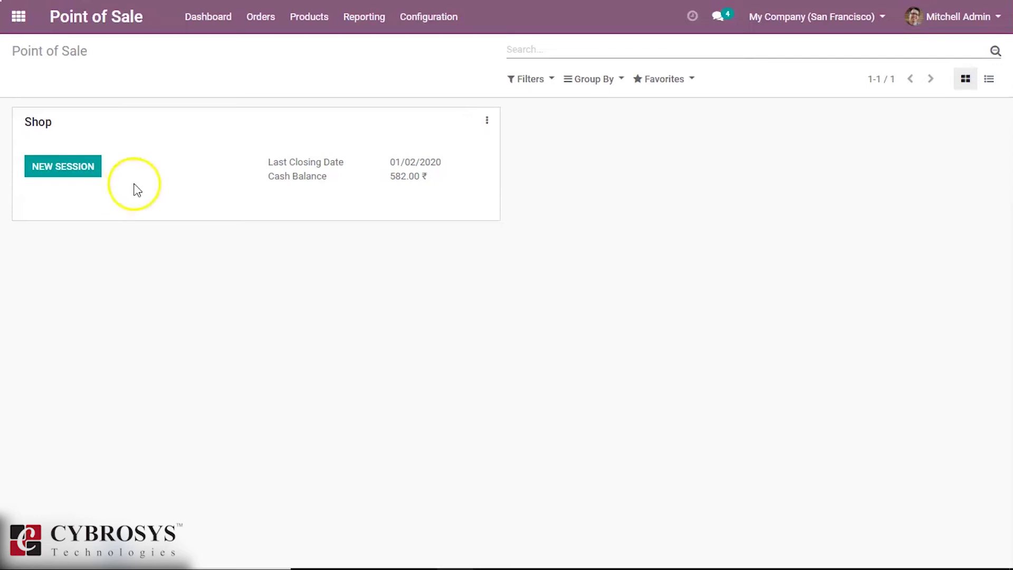
# - Start a new Shop session and add three Conference Chair (CONFIG) (Steel) to the order
pyautogui.click(61, 174)
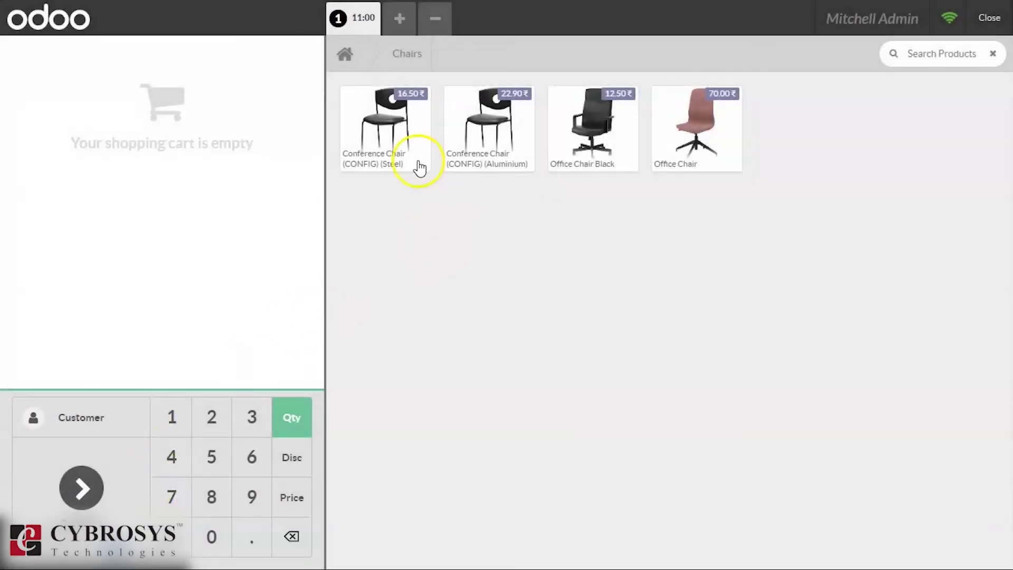
pyautogui.click(420, 168)
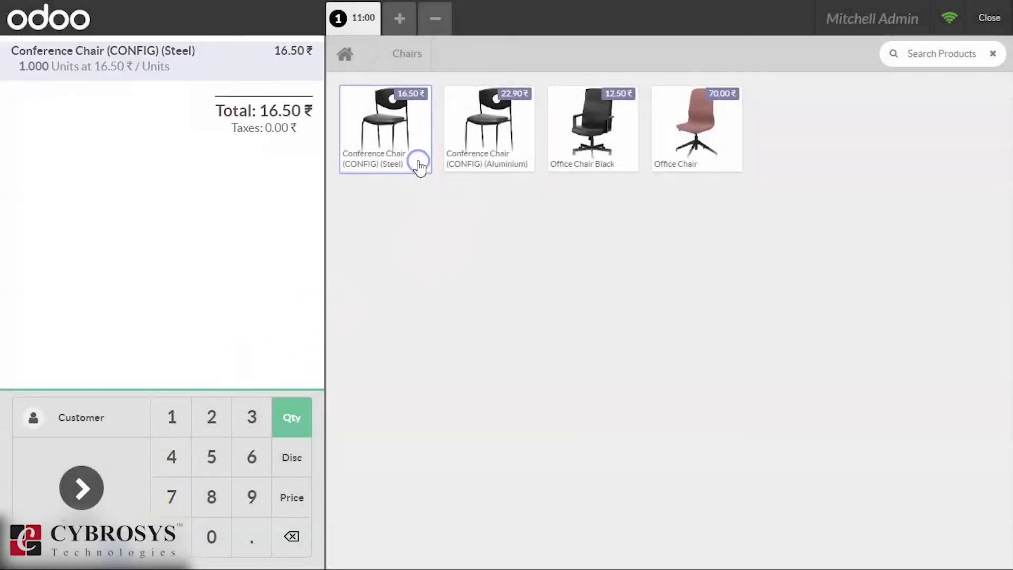
pyautogui.doubleClick(420, 168)
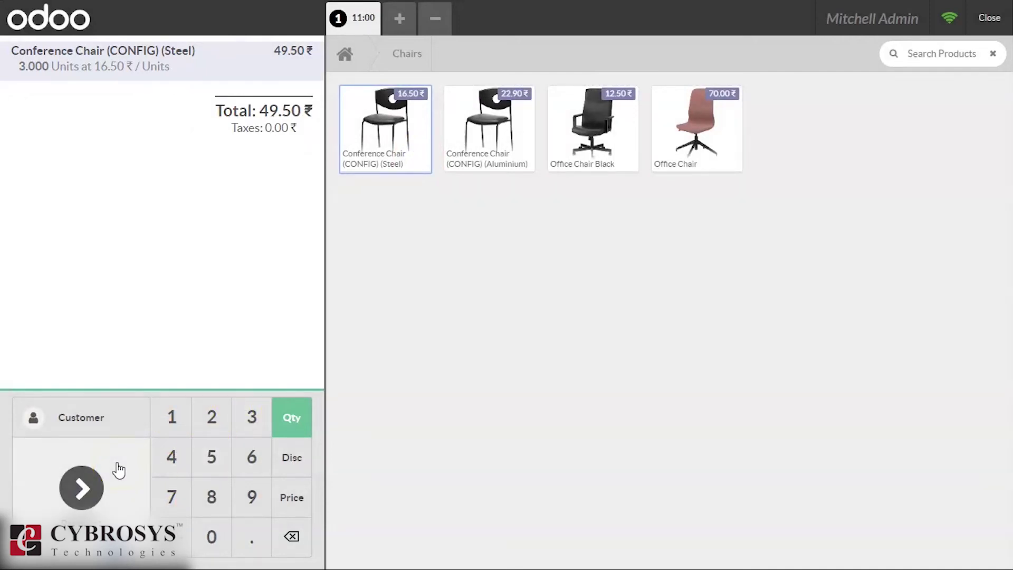
# - Pay the 49.50 order in cash, then leave the register
pyautogui.click(94, 478)
pyautogui.click(84, 486)
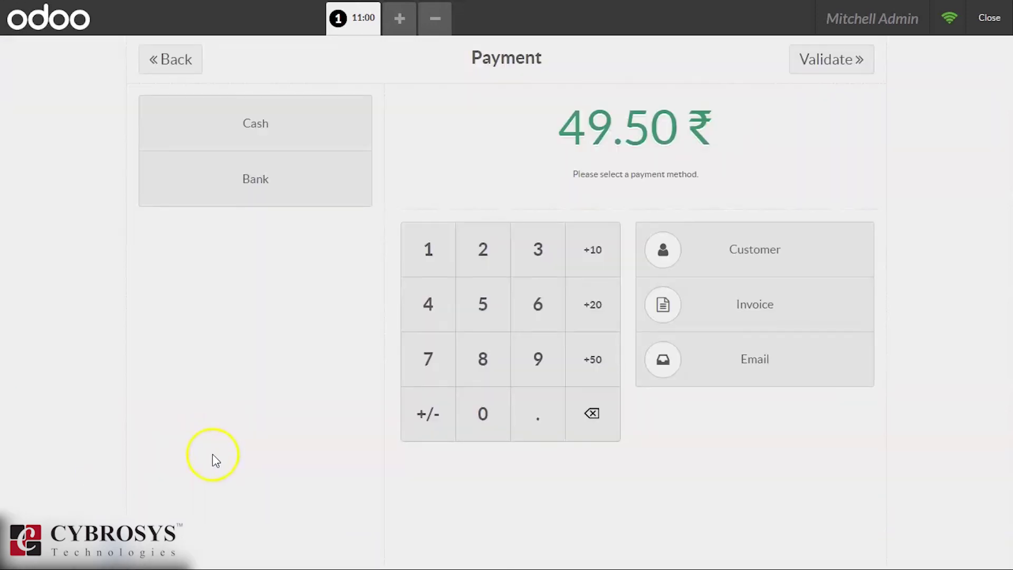
pyautogui.click(278, 127)
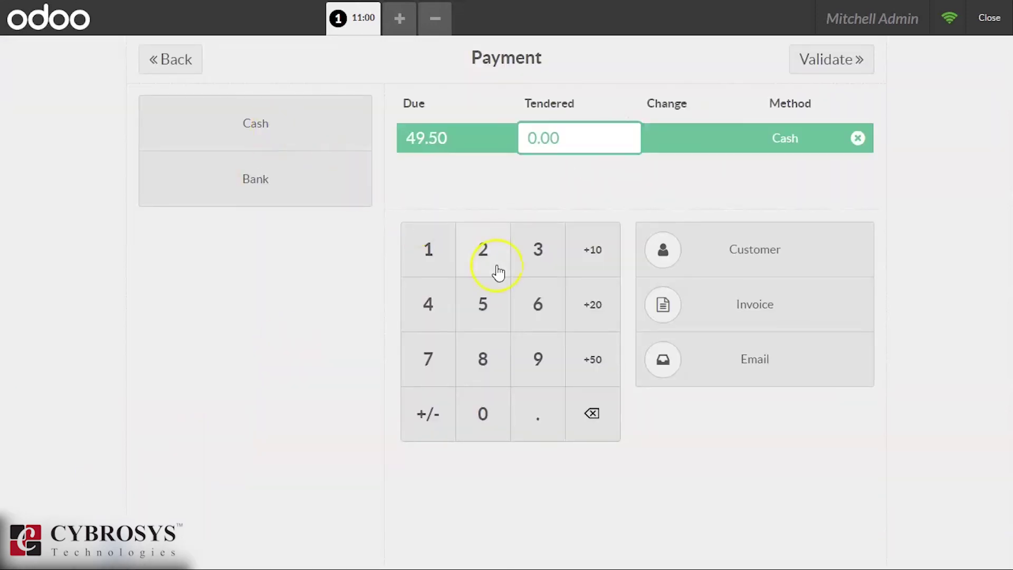
pyautogui.write('49')
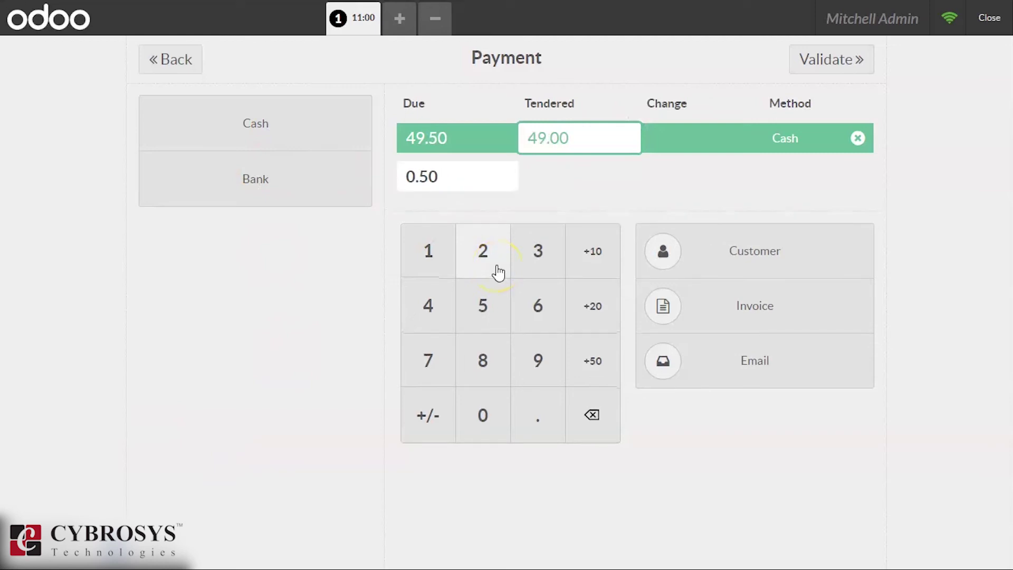
pyautogui.write('.5')
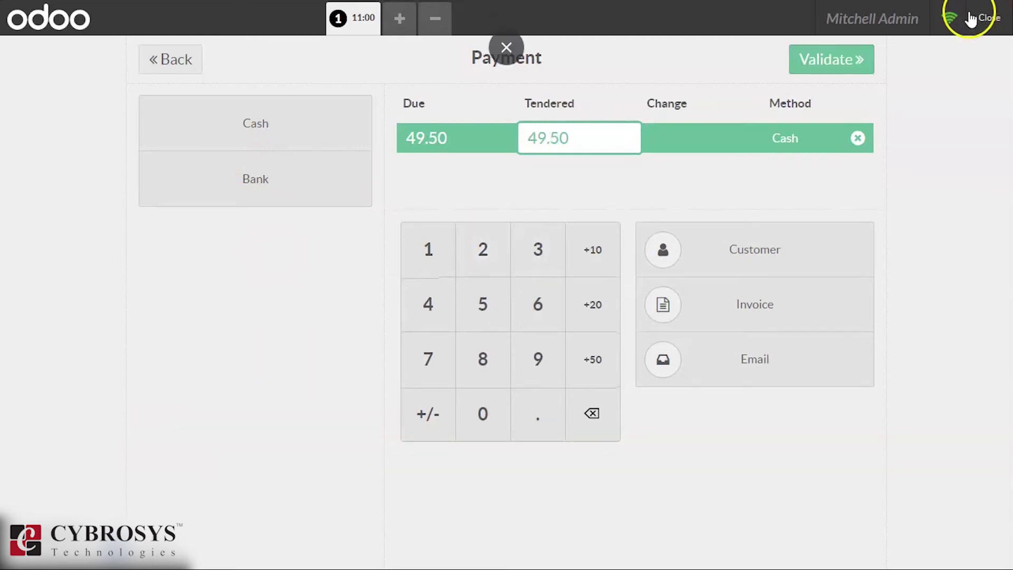
pyautogui.click(859, 59)
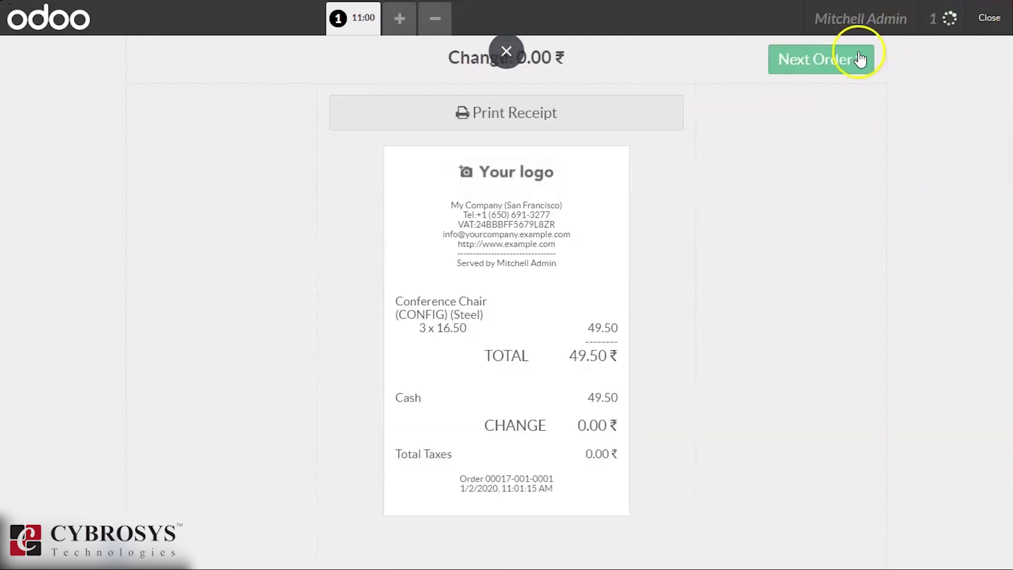
pyautogui.click(985, 21)
pyautogui.click(984, 21)
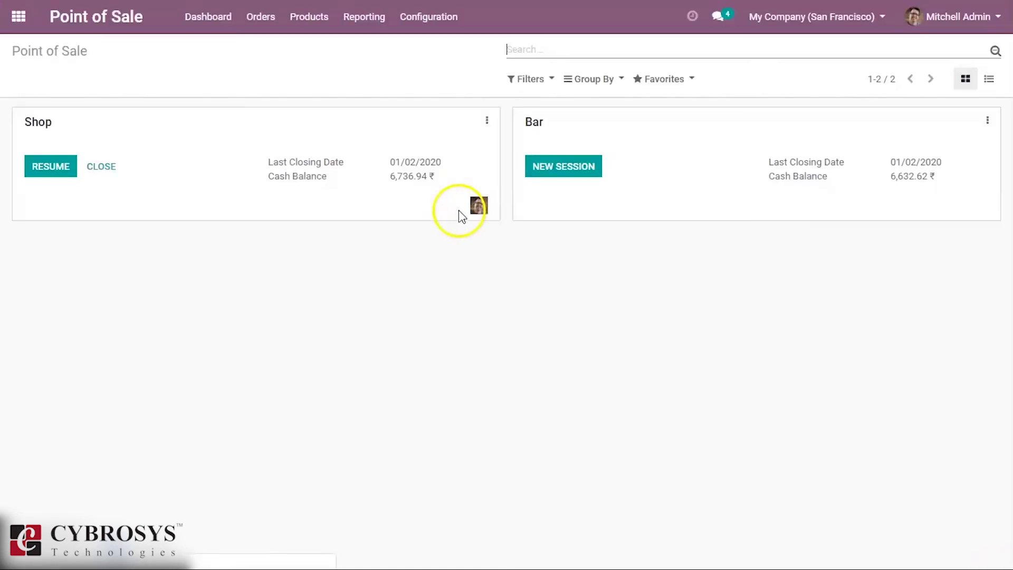
pyautogui.click(488, 121)
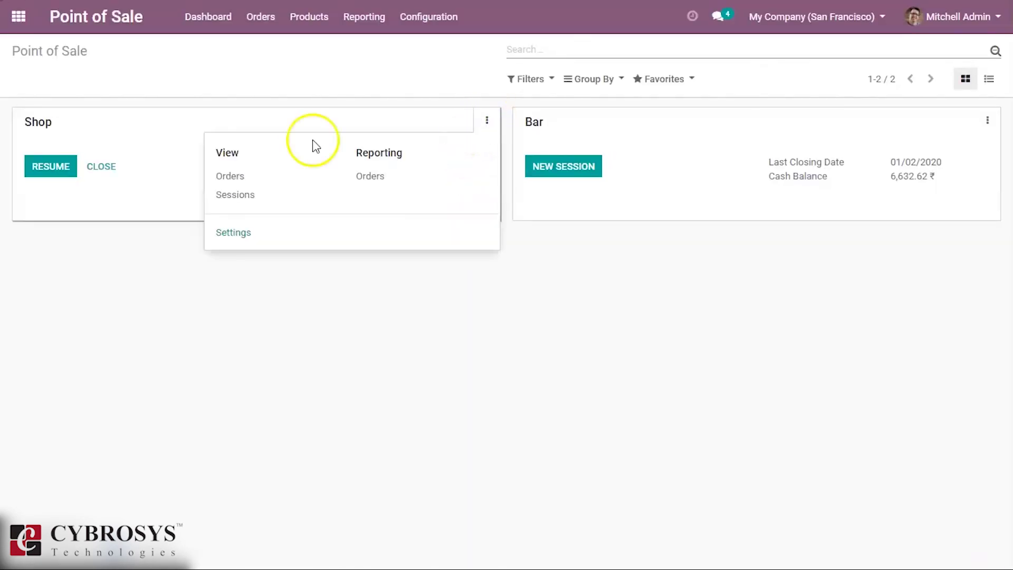
pyautogui.click(227, 182)
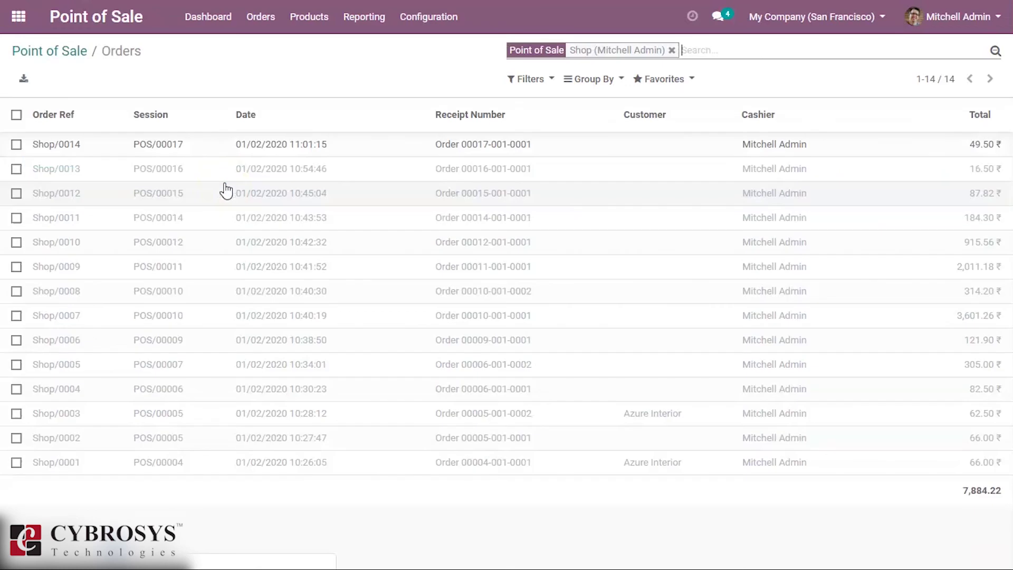
pyautogui.click(252, 144)
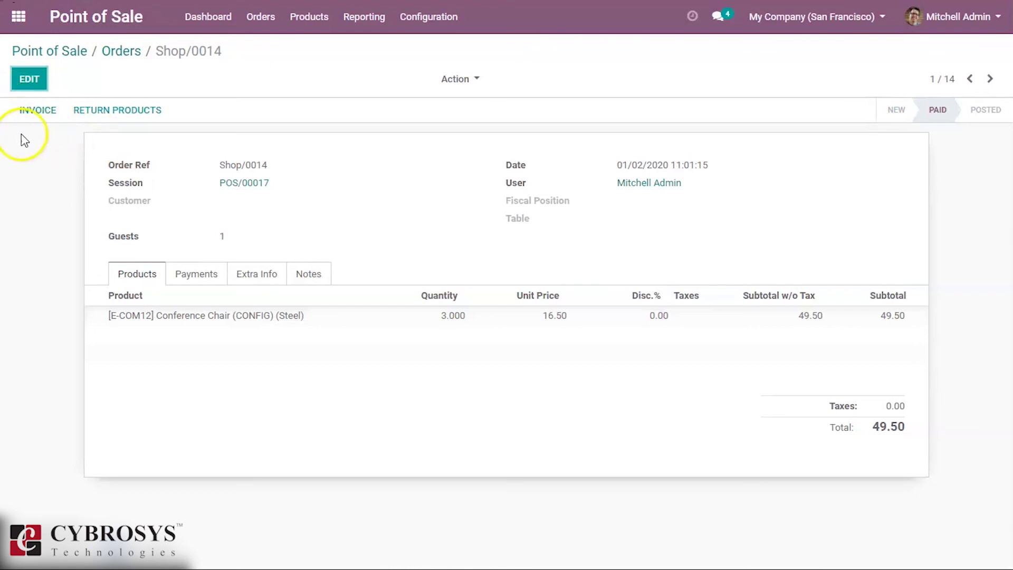
pyautogui.click(110, 53)
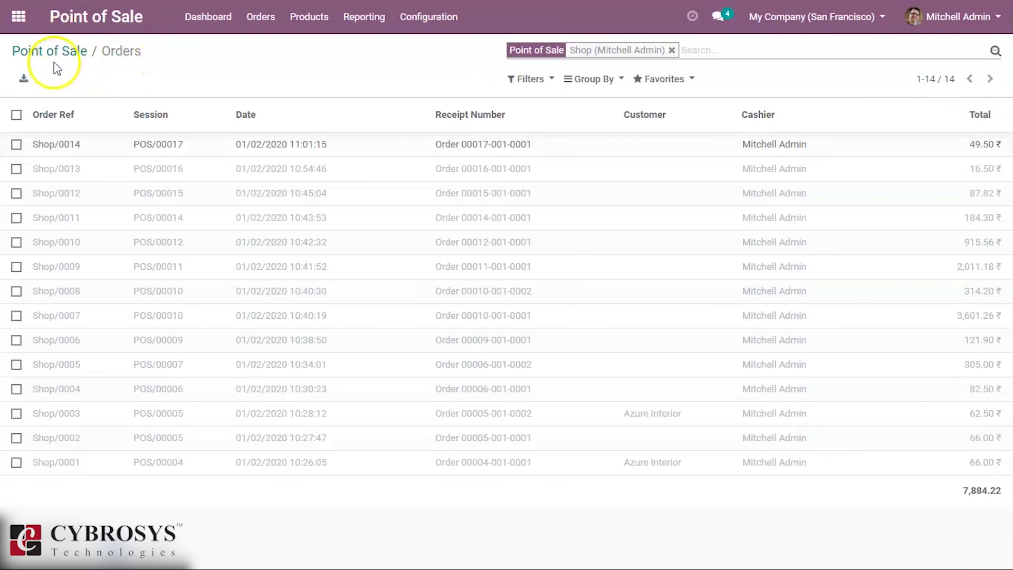
pyautogui.click(62, 49)
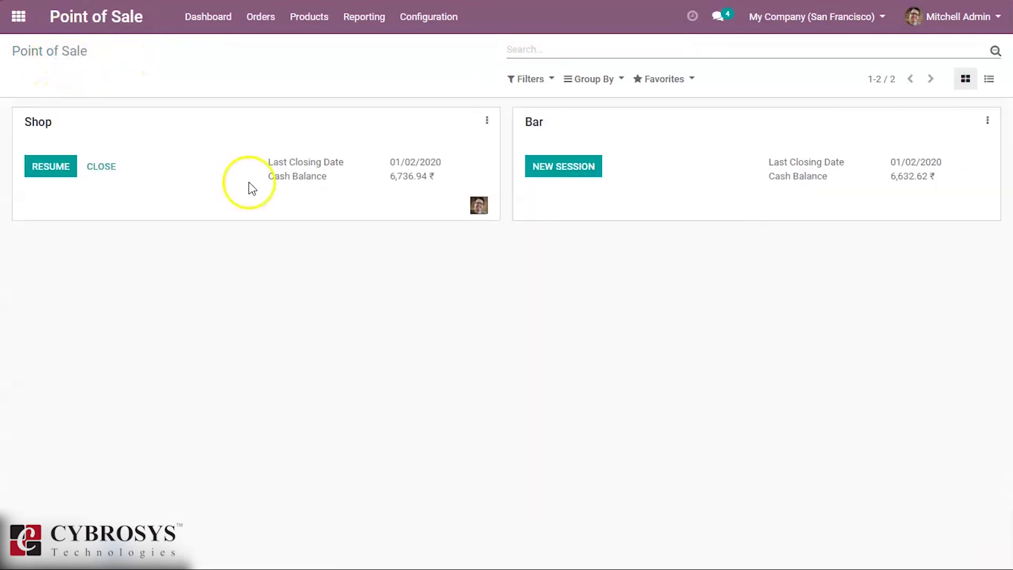
# - Close Shop session POS/00017 and post its journal entry POSS/2020/0013
pyautogui.click(487, 121)
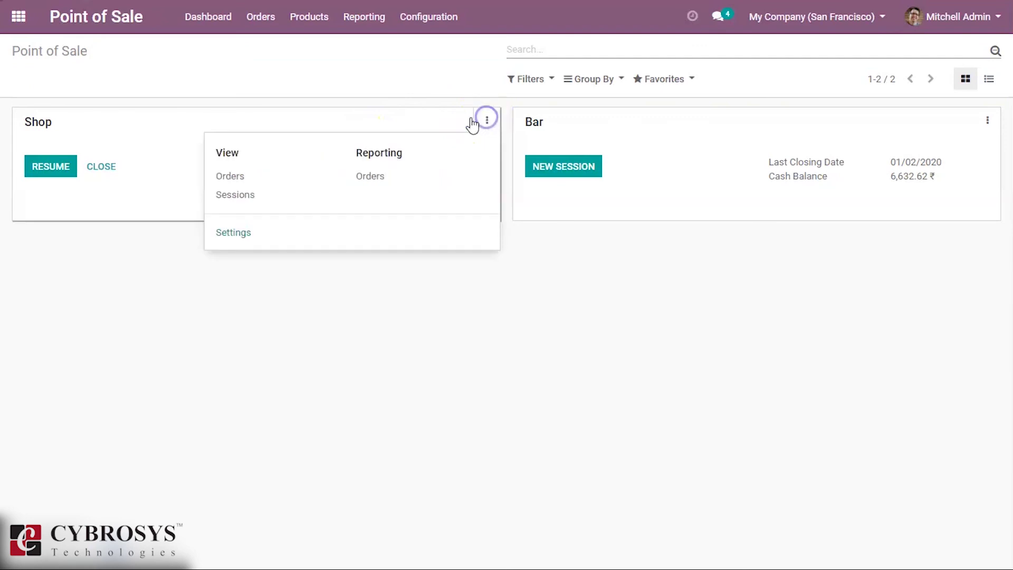
pyautogui.click(115, 171)
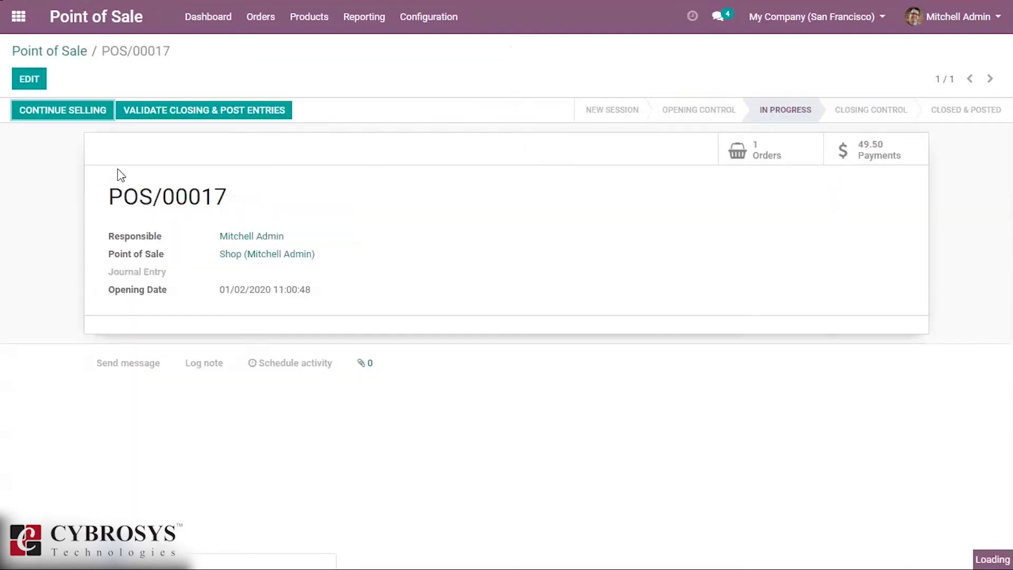
pyautogui.click(180, 110)
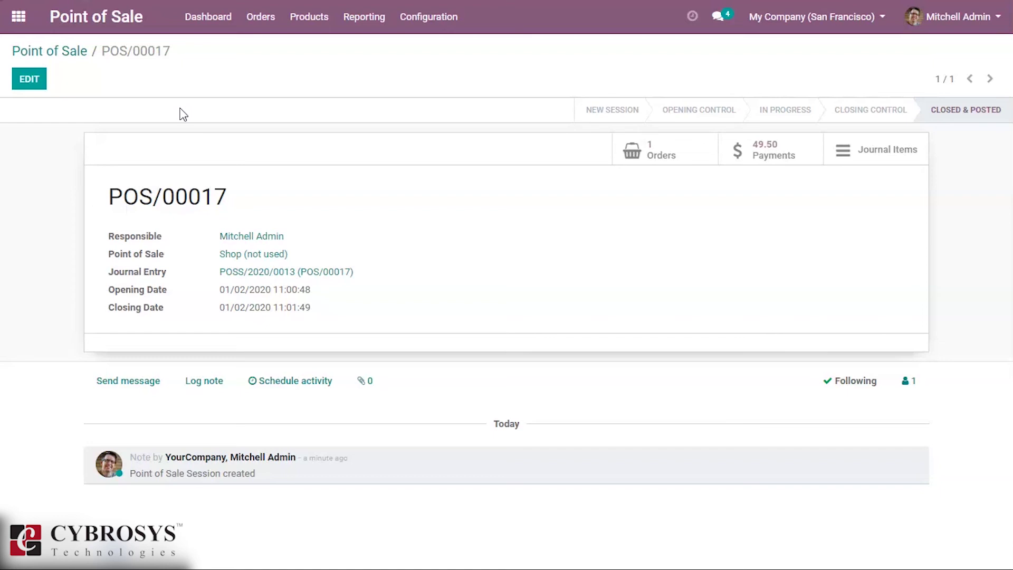
pyautogui.click(273, 160)
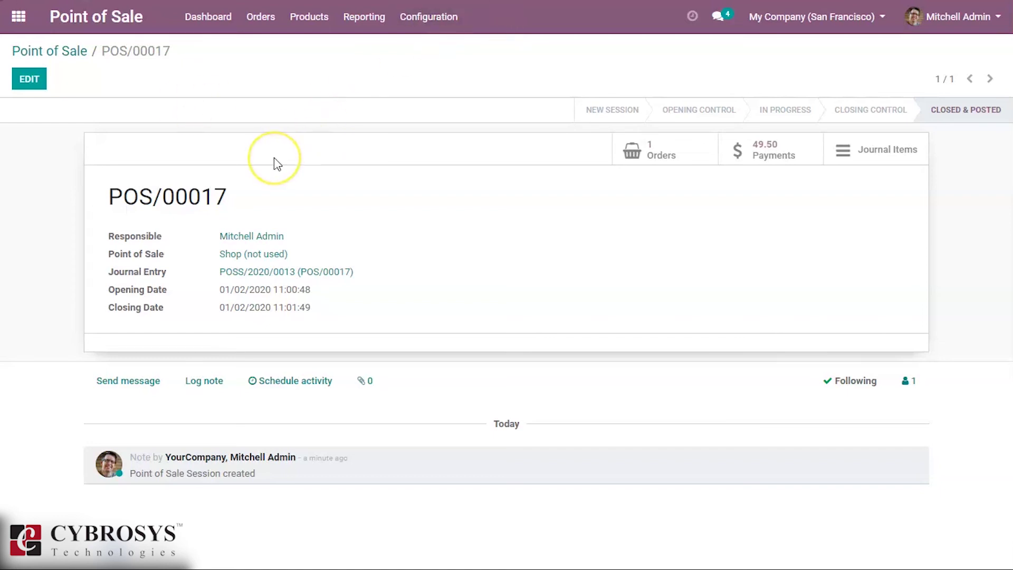